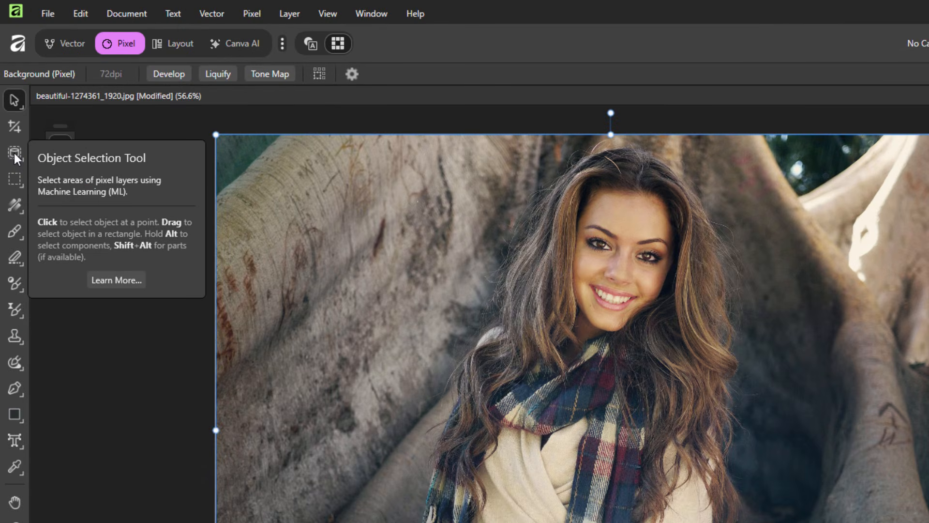
Select the woman in the upper Background layer with the Object Selection Tool.
left_click(14, 153)
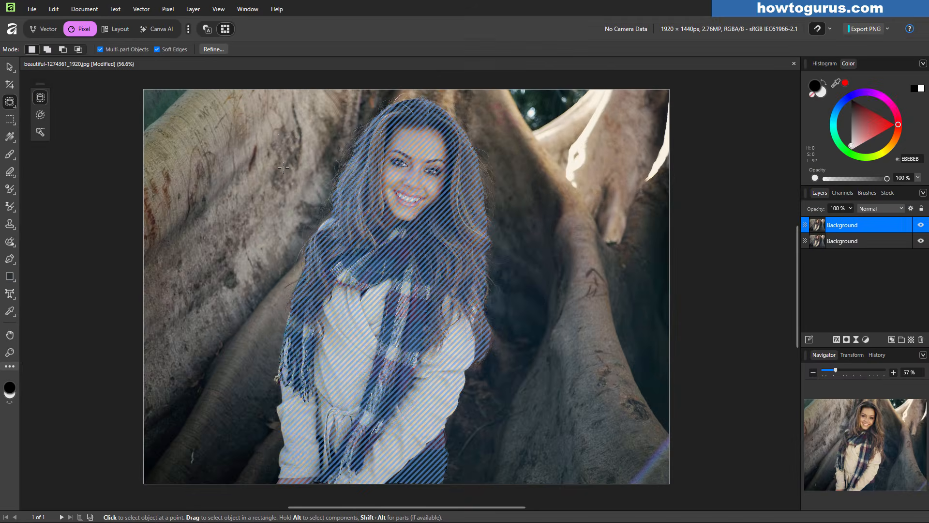
left_click(425, 253)
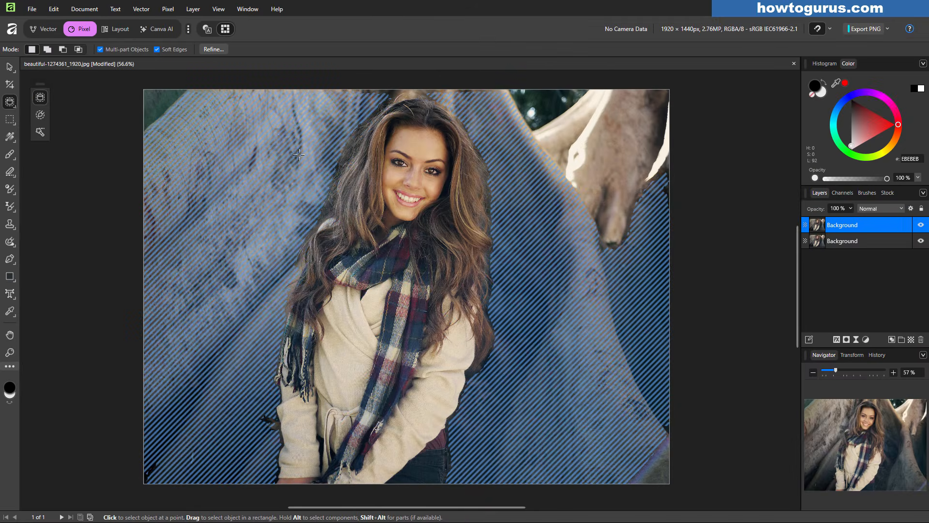
left_click(426, 229)
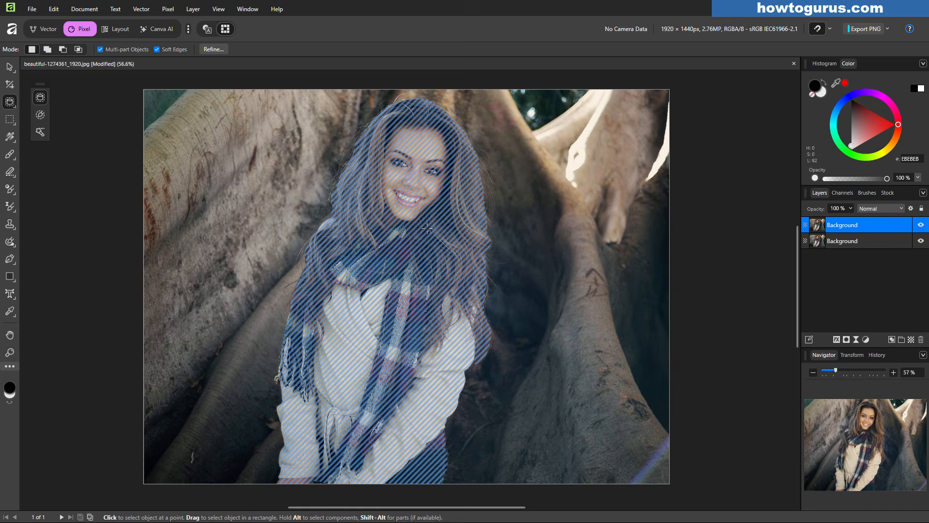
left_click(371, 311)
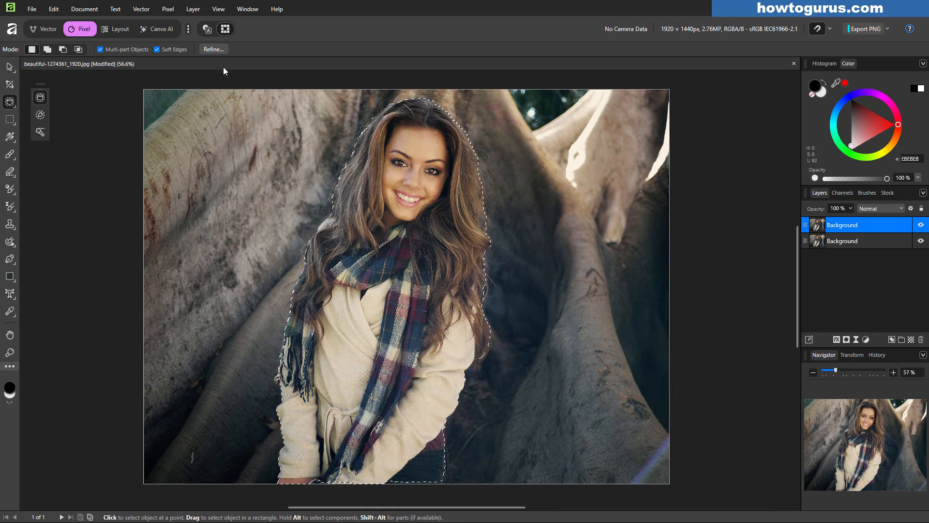
Refine the selection with the 50 px Matte brush along the woman's hair, scarf fringe and lower jacket edges, using the Overlay preview.
left_click(212, 49)
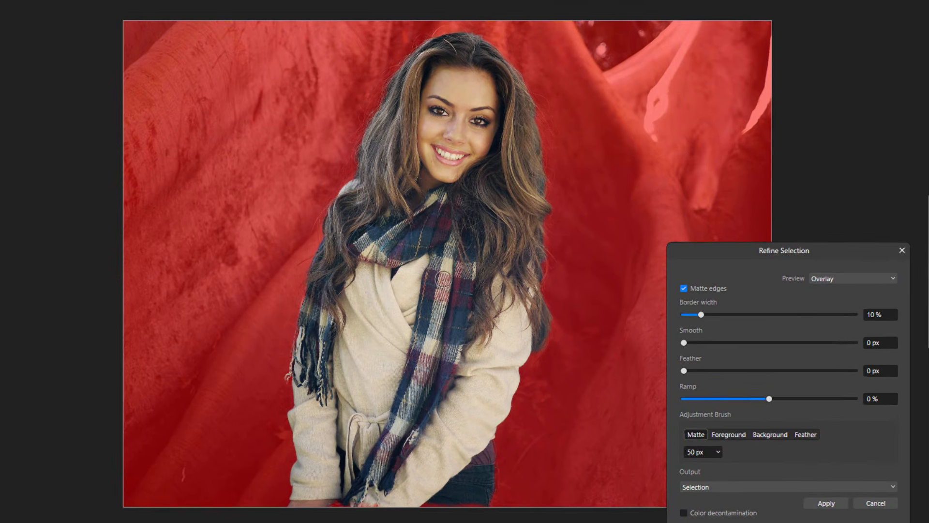
left_click(854, 279)
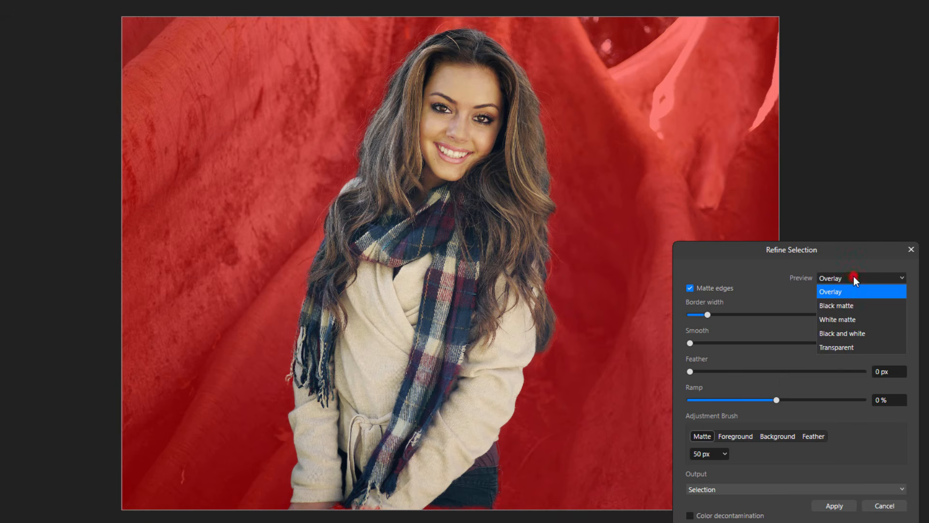
left_click(853, 278)
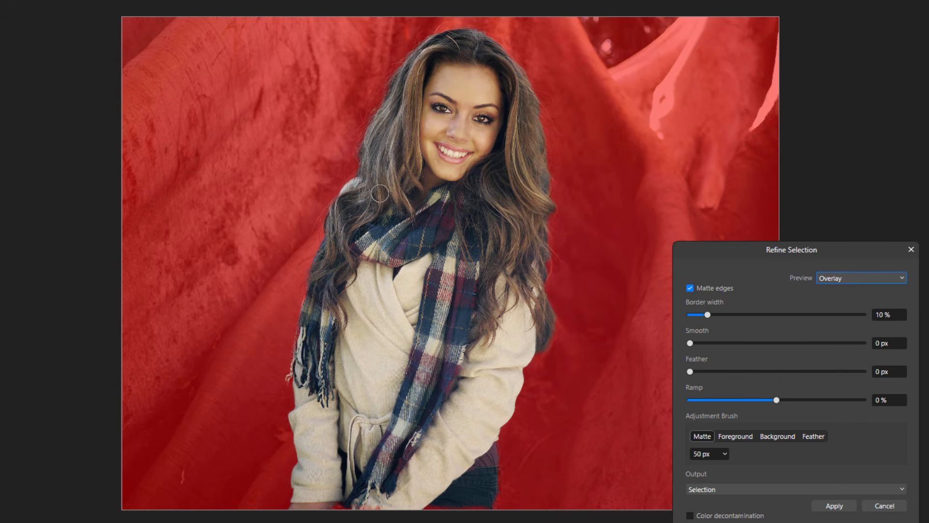
mouse_move(345, 187)
left_mouse_down()
mouse_move(322, 220)
mouse_move(314, 261)
left_mouse_up()
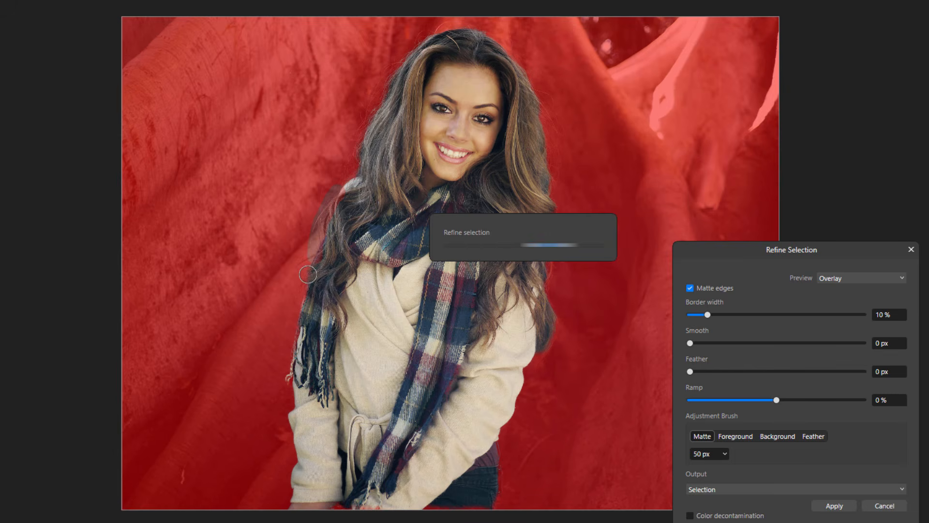
left_click_drag(302, 301, 288, 379)
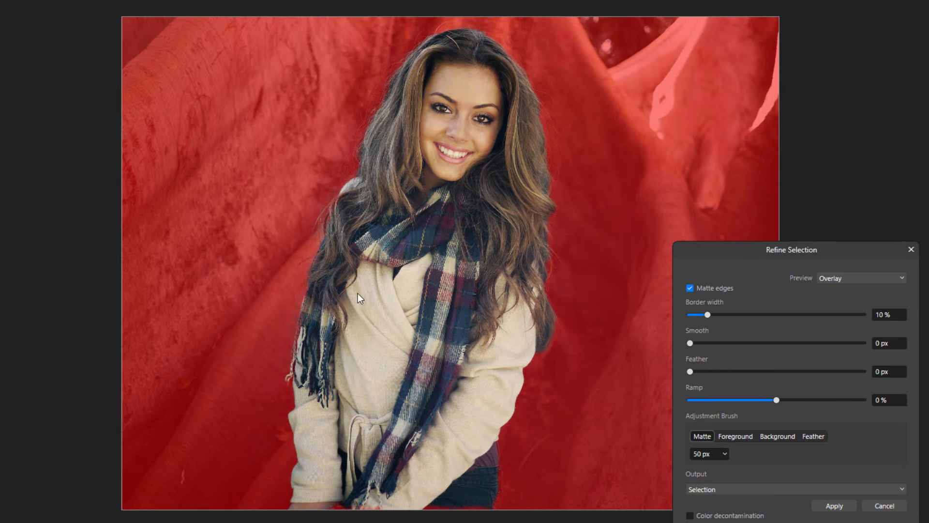
mouse_move(366, 210)
left_mouse_down()
mouse_move(342, 191)
mouse_move(382, 106)
left_mouse_up()
mouse_move(398, 65)
left_mouse_down()
mouse_move(418, 42)
mouse_move(449, 29)
mouse_move(484, 35)
mouse_move(533, 71)
mouse_move(576, 126)
left_mouse_up()
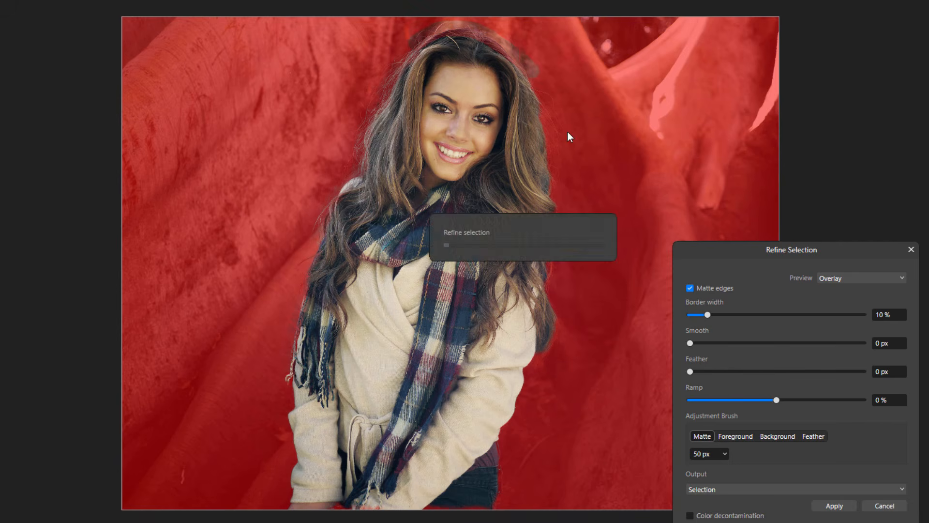
mouse_move(534, 73)
left_mouse_down()
mouse_move(563, 160)
mouse_move(545, 150)
mouse_move(564, 302)
left_mouse_up()
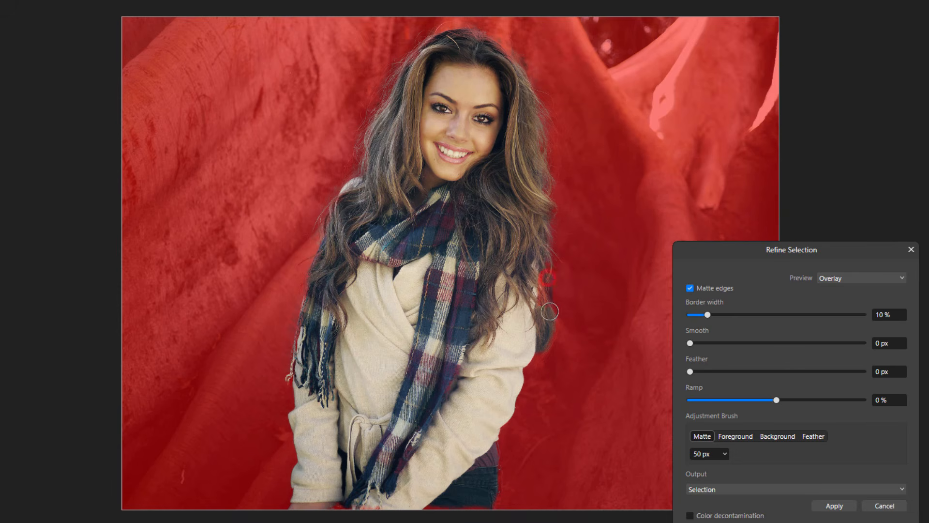
left_click_drag(548, 350, 535, 374)
left_click_drag(543, 324, 552, 350)
mouse_move(500, 448)
left_mouse_down()
mouse_move(498, 503)
mouse_move(330, 514)
mouse_move(421, 501)
mouse_move(477, 506)
left_mouse_up()
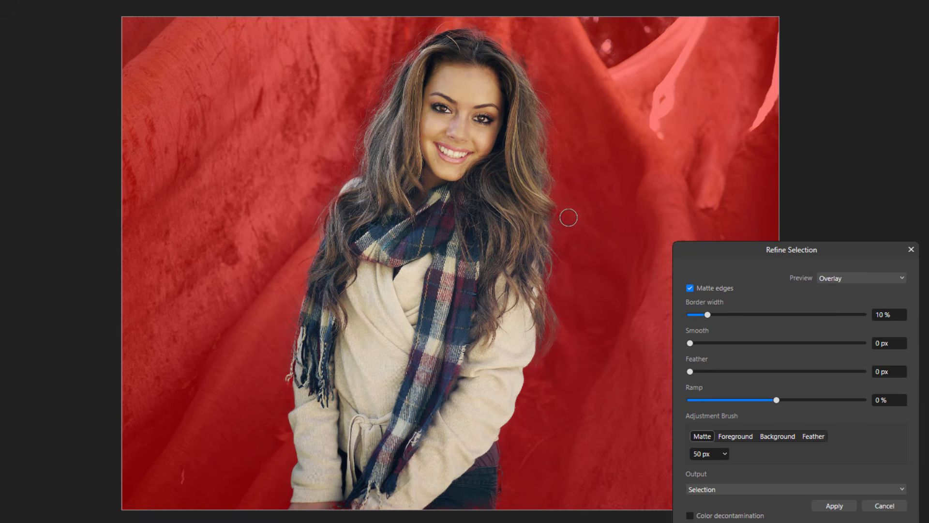
Set the refined selection's output to Mask and apply it to the upper Background layer.
left_click_drag(741, 254, 665, 129)
left_click(687, 345)
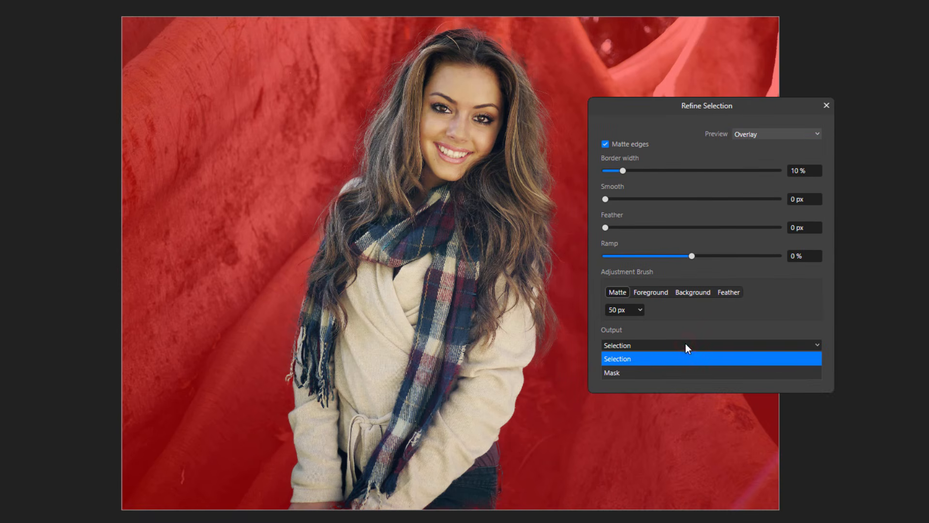
left_click(636, 372)
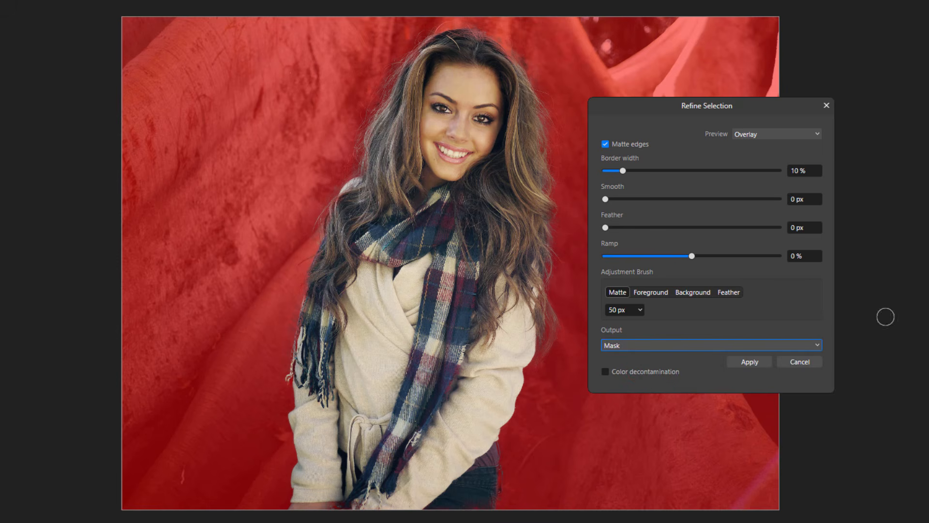
left_click(758, 365)
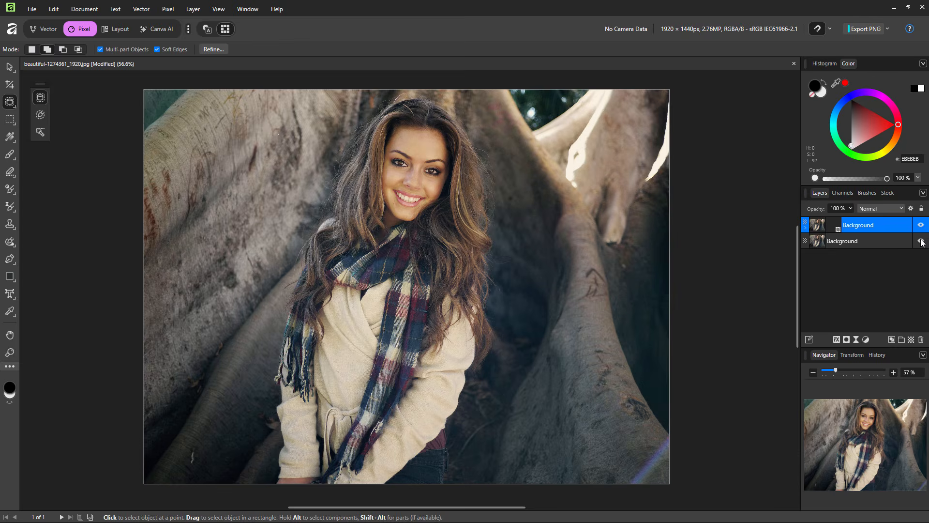
Check the cutout by hiding and showing the lower Background layer, and inspect the mask nested in the upper layer.
left_click(921, 241)
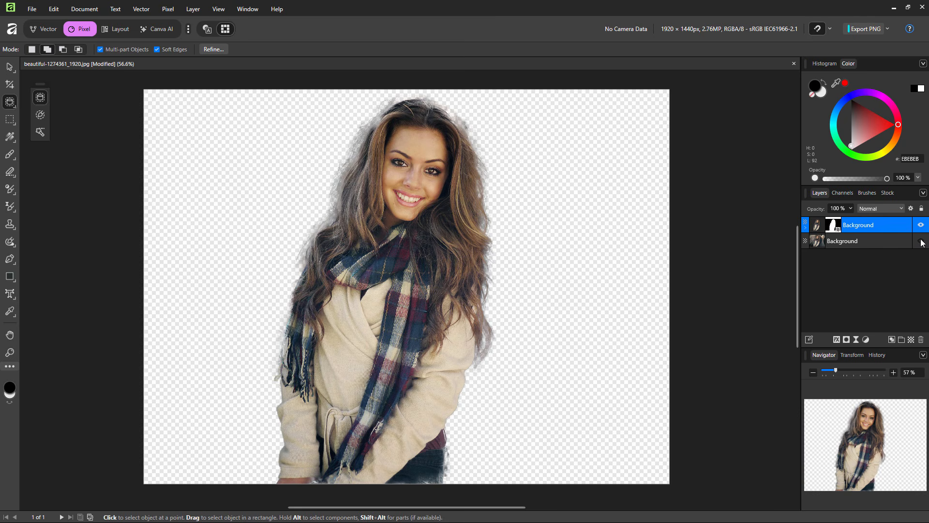
left_click(921, 241)
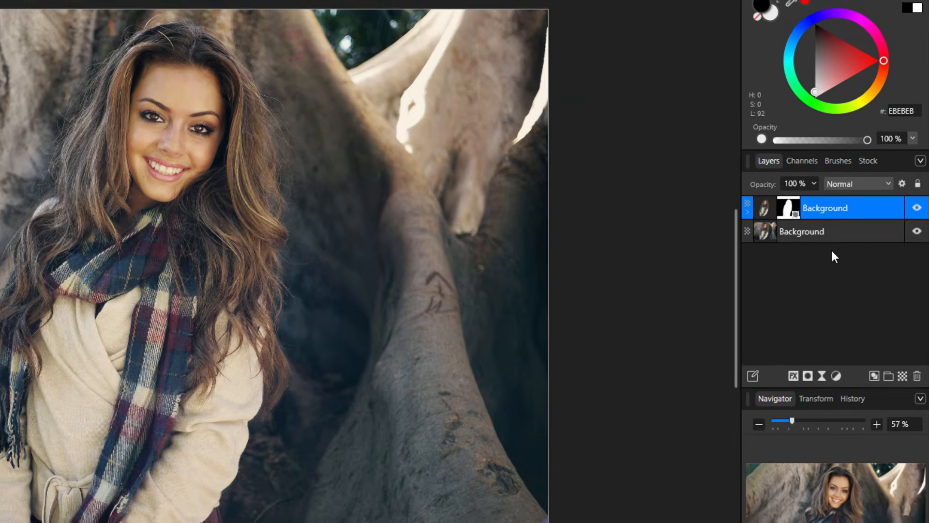
left_click(805, 227)
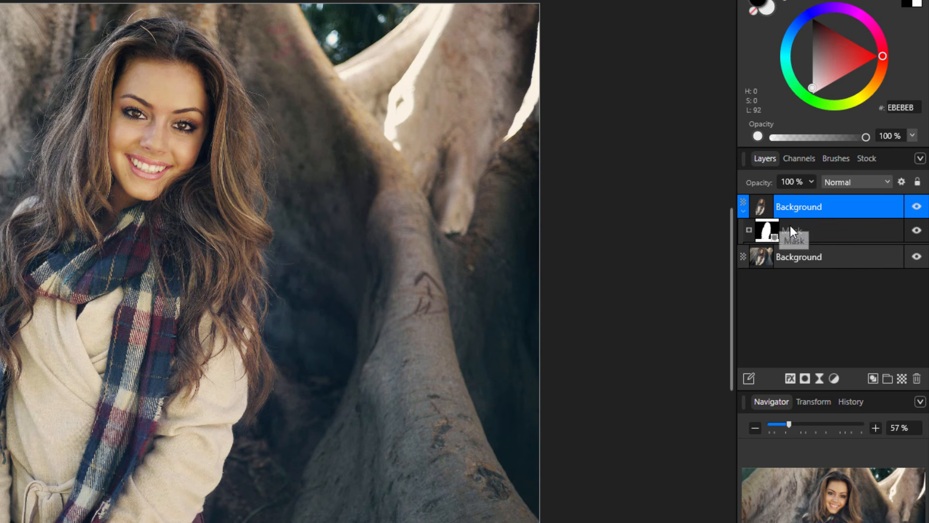
left_click(743, 211)
Duplicate the unmasked Background layer and lock the bottommost copy.
left_click(825, 231)
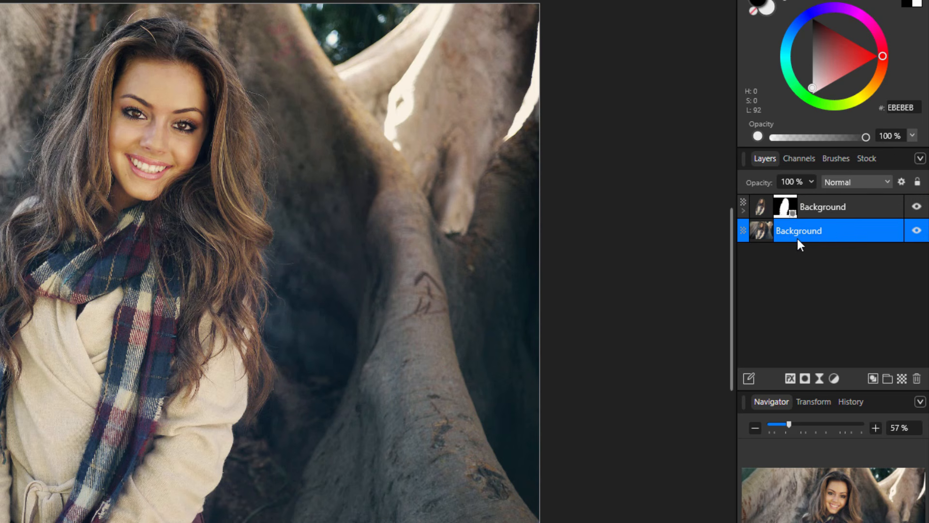
right_click(838, 234)
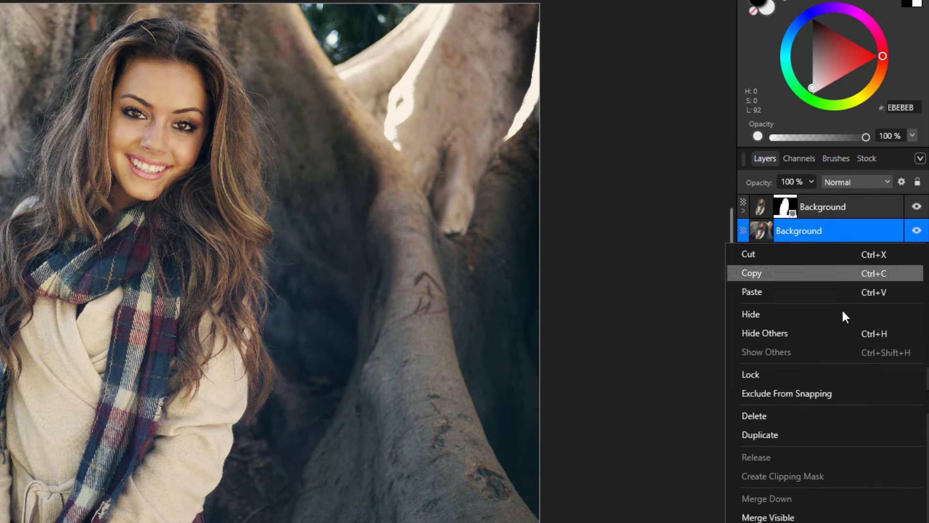
left_click(799, 432)
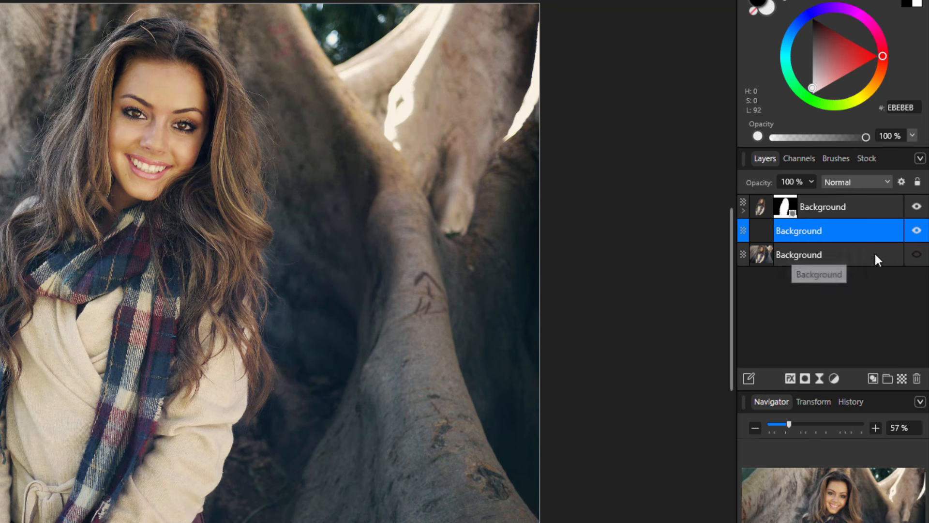
left_click(896, 255)
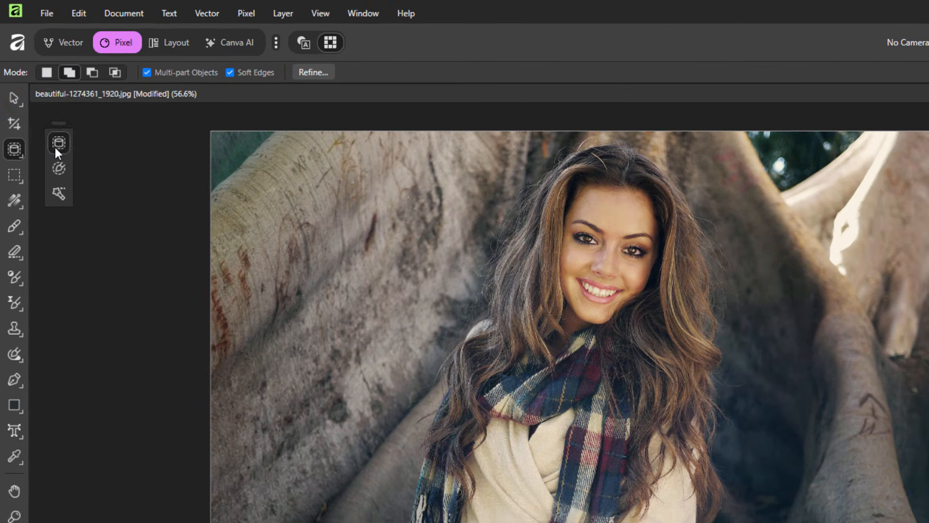
Apply a Gaussian Blur filter with a 2.1 px radius to the middle Background layer.
left_click(14, 69)
left_click(70, 100)
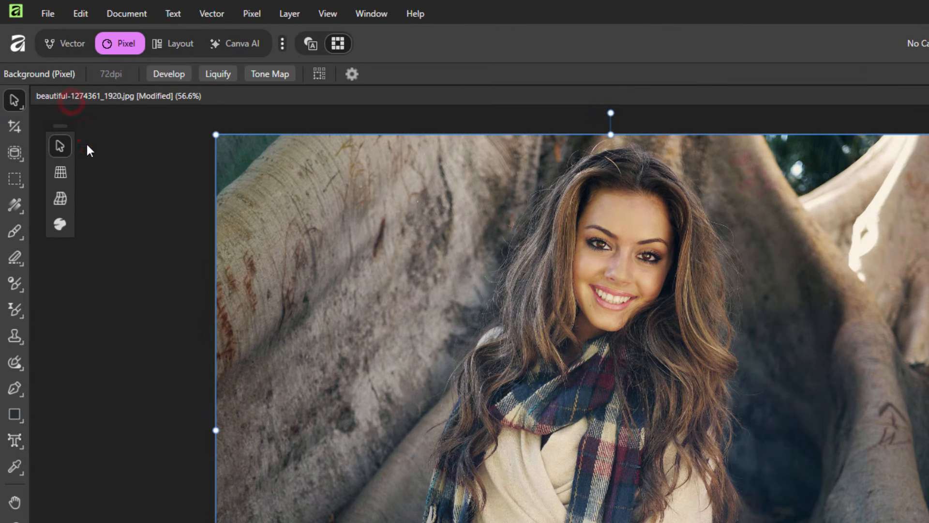
left_click(251, 15)
left_click(272, 32)
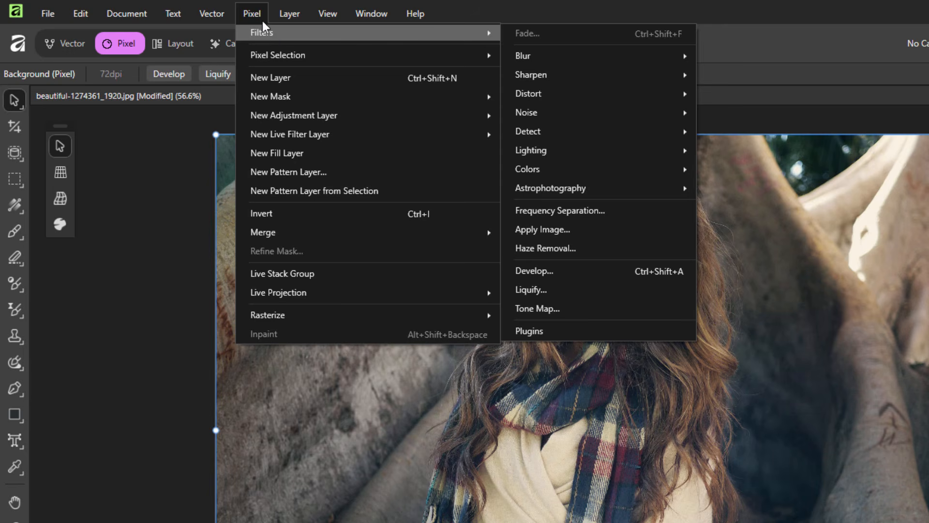
mouse_move(264, 32)
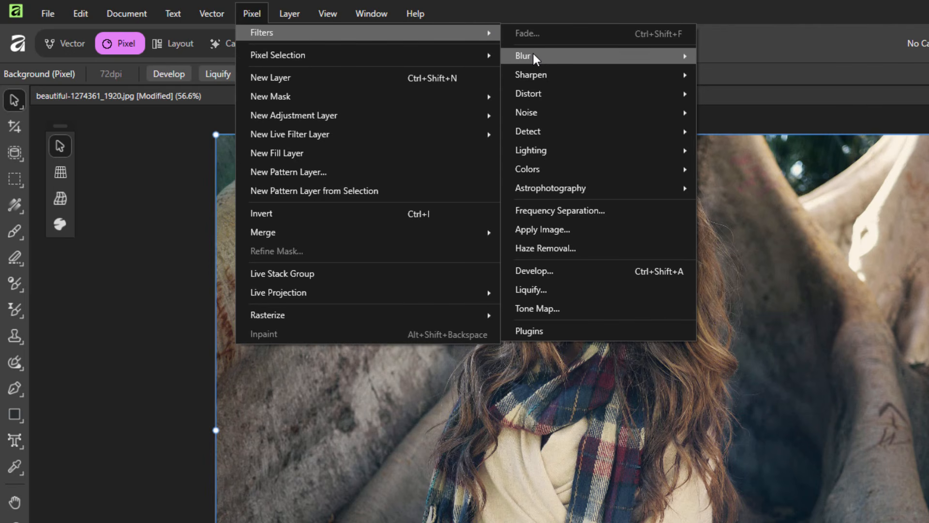
mouse_move(533, 54)
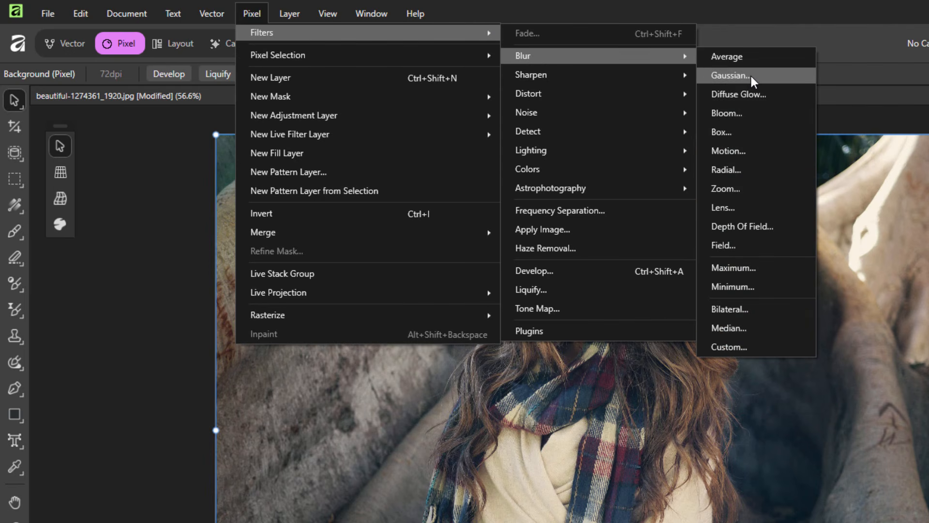
left_click(730, 75)
mouse_move(652, 398)
left_mouse_down()
mouse_move(767, 403)
mouse_move(648, 399)
left_mouse_up()
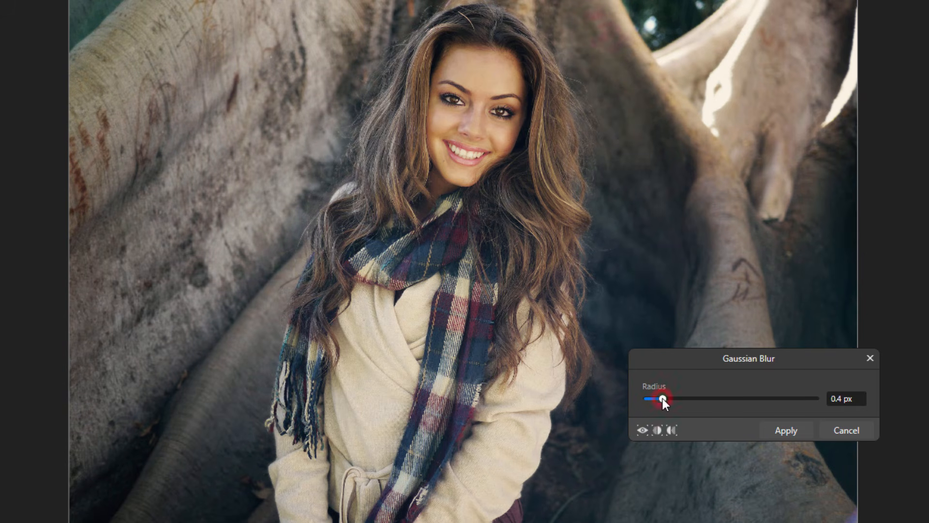
mouse_move(673, 400)
left_mouse_down()
mouse_move(743, 397)
mouse_move(679, 398)
mouse_move(689, 398)
left_mouse_up()
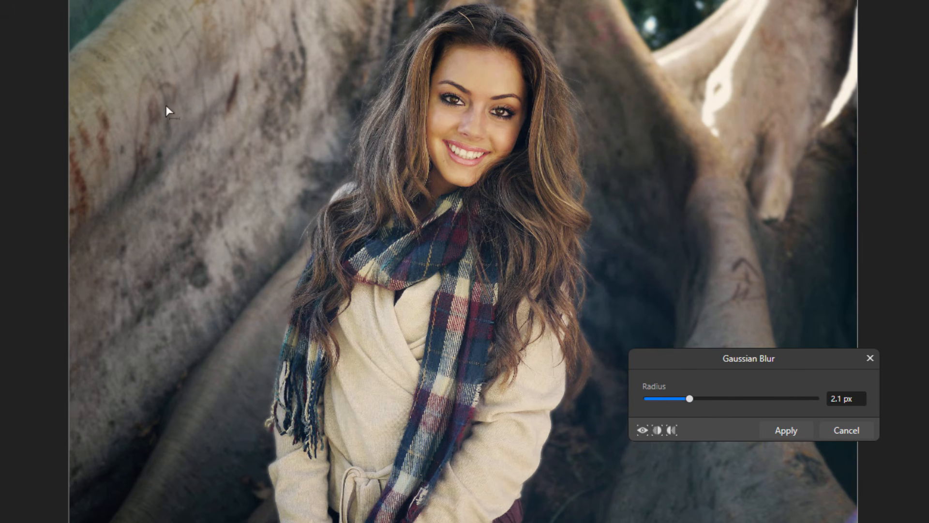
mouse_move(689, 400)
left_mouse_down()
mouse_move(675, 400)
mouse_move(698, 401)
mouse_move(678, 399)
mouse_move(689, 401)
left_mouse_up()
left_click(785, 429)
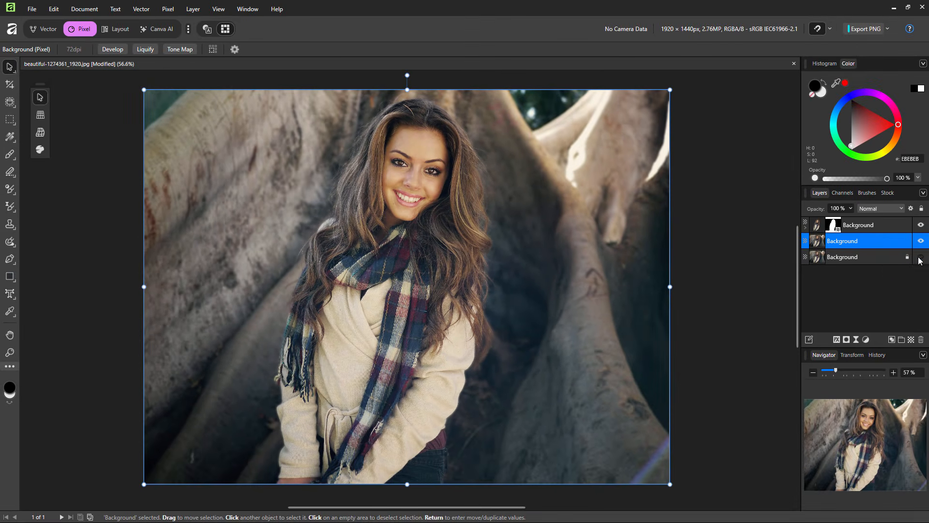
Show the bottom Background layer and toggle the blurred middle layer's visibility to compare the backdrop with and without blur.
left_click(921, 258)
left_click(921, 241)
left_click(921, 241)
left_click(921, 241)
left_click(921, 241)
left_click(921, 241)
left_click(921, 241)
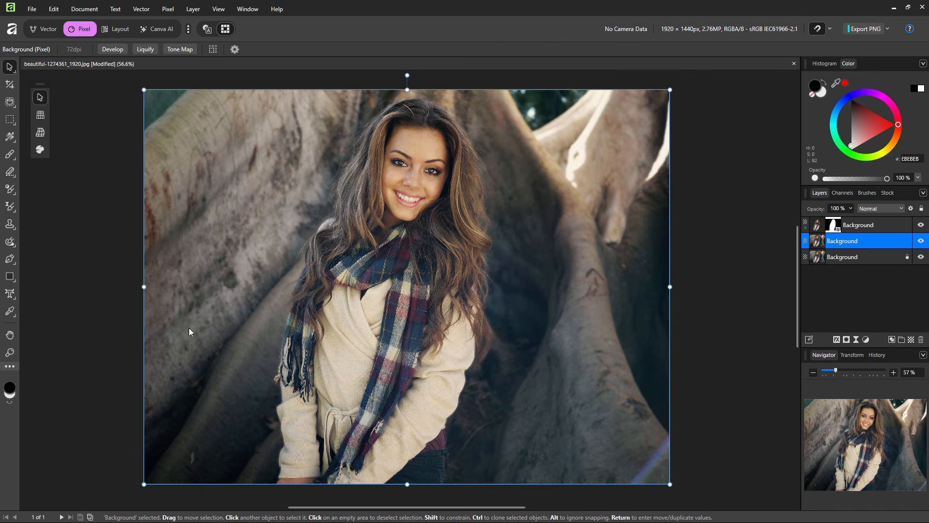
left_click(920, 242)
left_click(921, 242)
left_click(921, 242)
left_click(921, 242)
Add a Levels adjustment above the masked Background layer with Black Level 7% and White Level 93%.
left_click(873, 225)
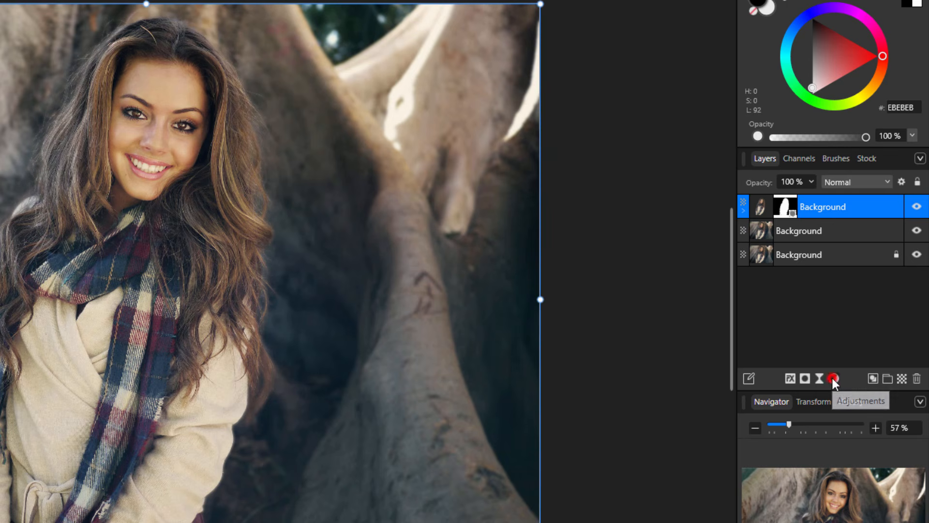
left_click(833, 378)
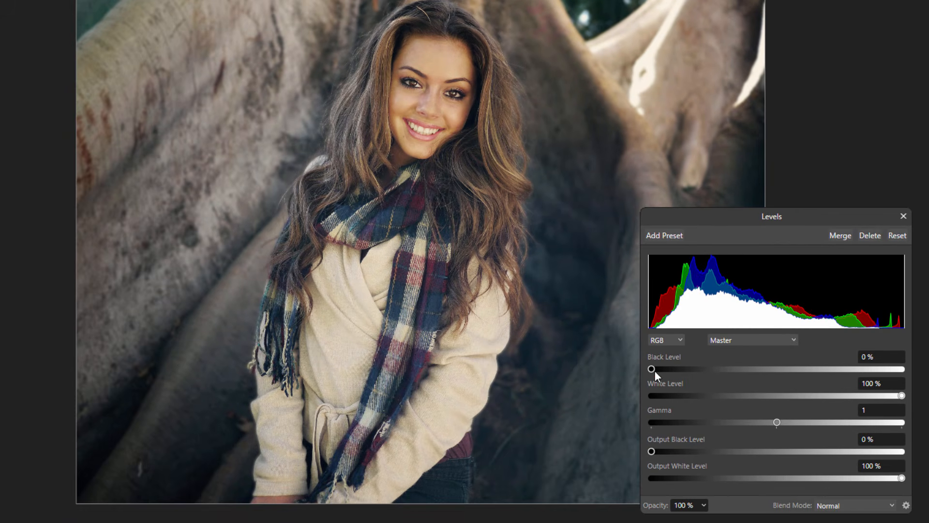
left_click_drag(652, 368, 669, 367)
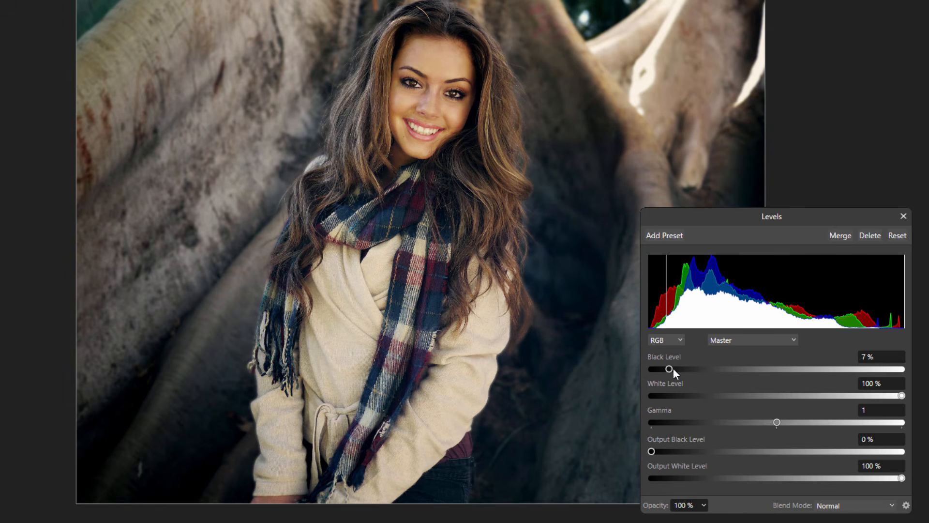
left_click_drag(902, 396, 884, 396)
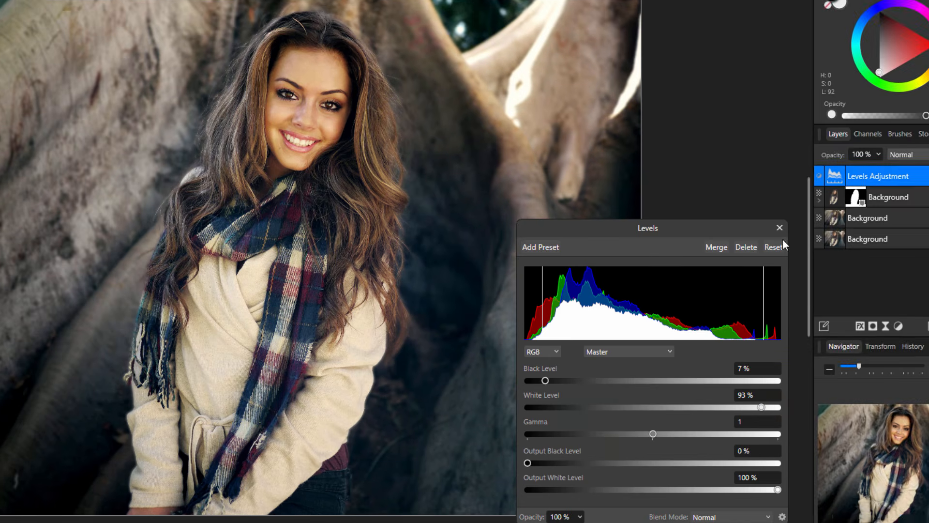
left_click(903, 216)
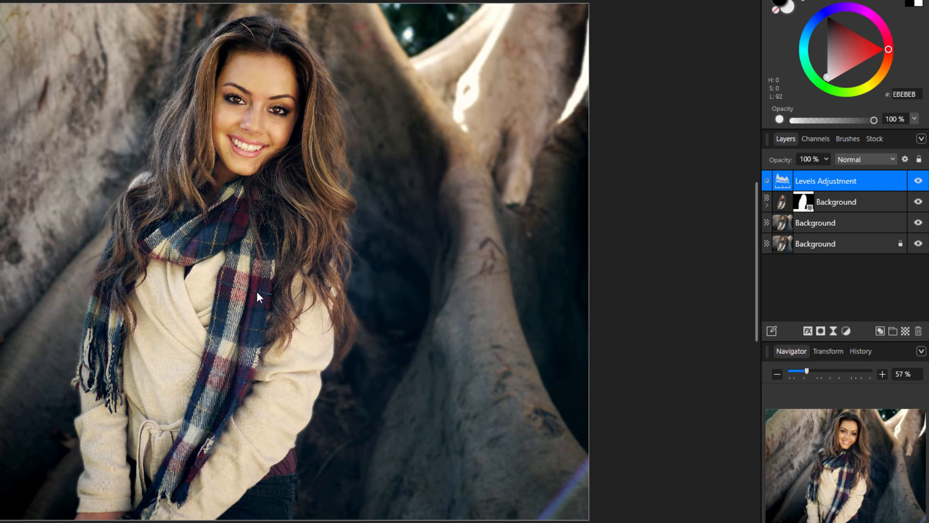
Clip the Levels adjustment to the masked Background layer with Create Clipping Mask and expand that layer's nested contents.
right_click(826, 181)
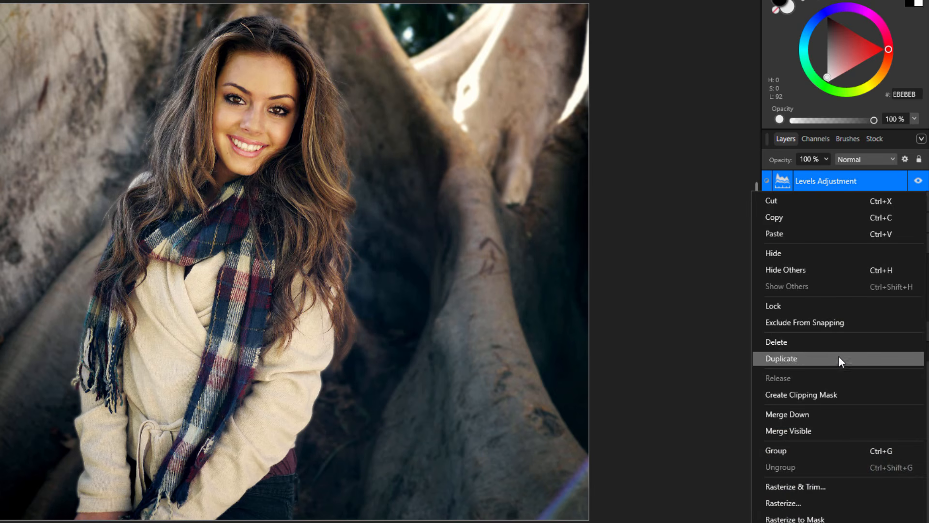
left_click(817, 393)
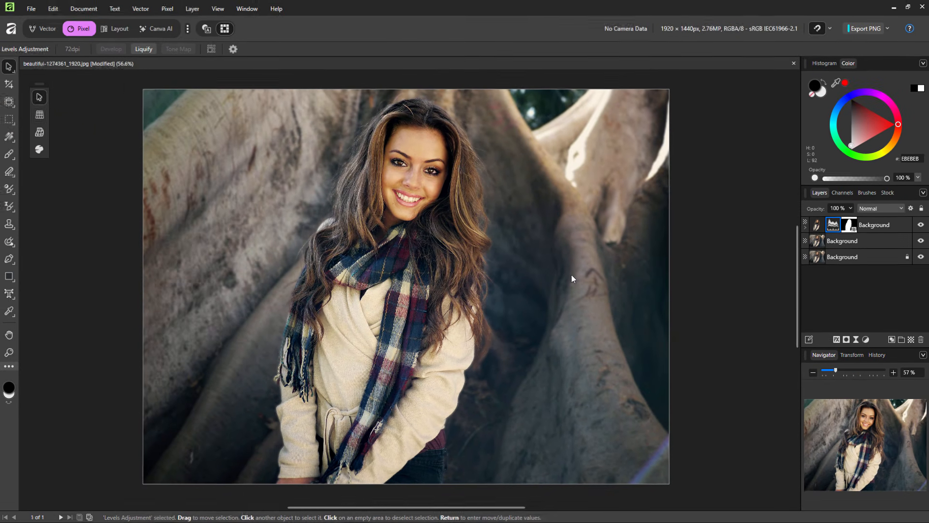
left_click(805, 225)
Toggle the clipped Levels adjustment's visibility to compare the woman with and without the added contrast.
left_click(920, 240)
left_click(920, 241)
left_click(920, 241)
left_click(920, 241)
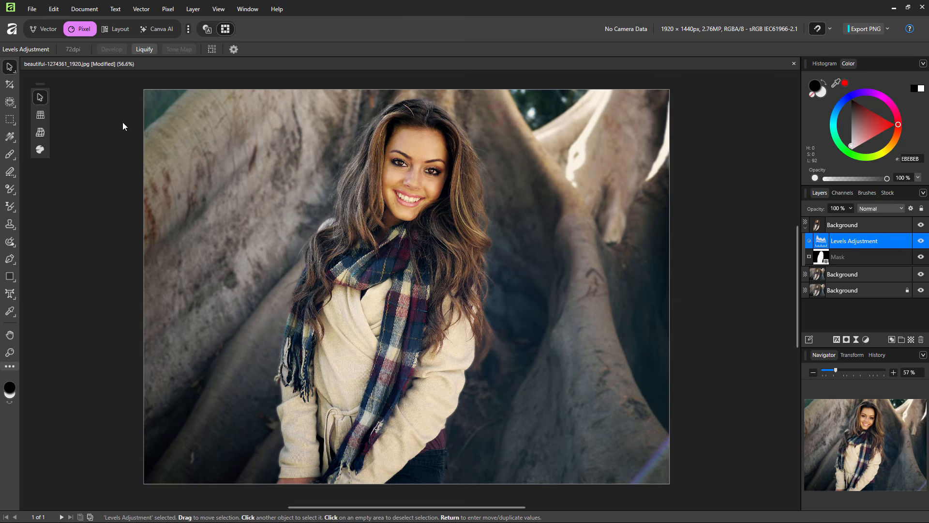
Save the layered document as beautiful-1274361_1920.af in the Affinity Photo folder.
left_click(31, 9)
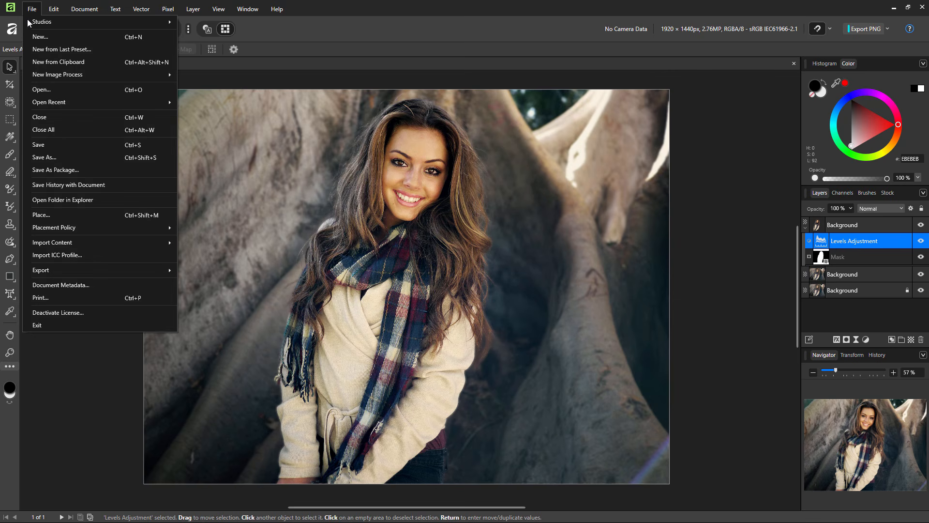
left_click(54, 157)
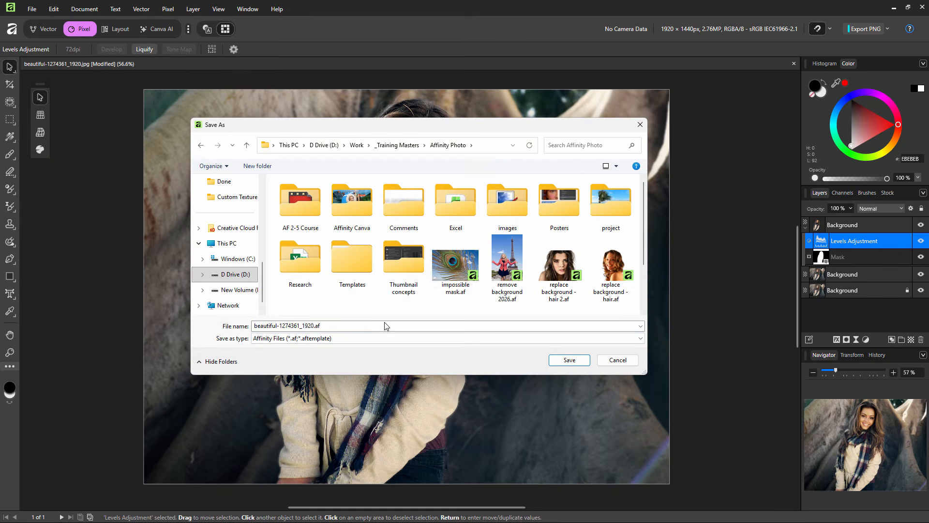
left_click(570, 360)
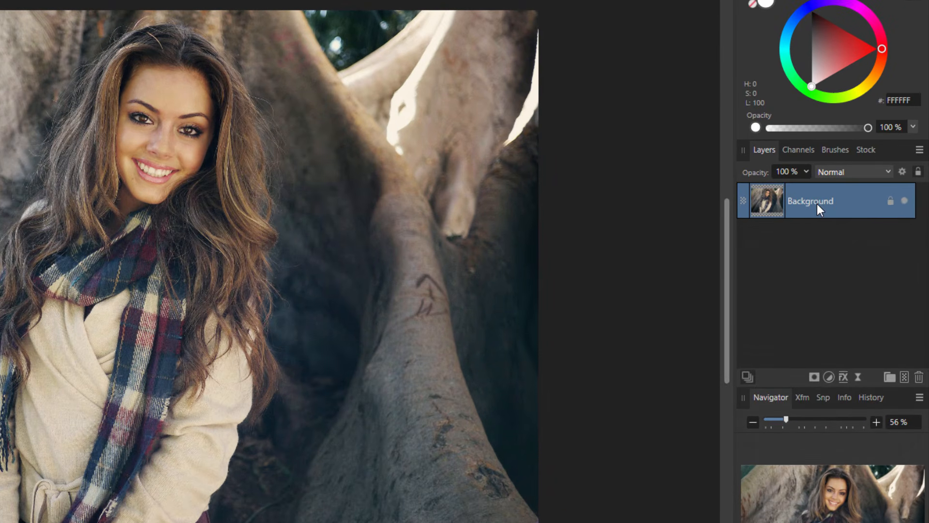
In the older Affinity Photo, duplicate the portrait's locked Background layer.
right_click(817, 204)
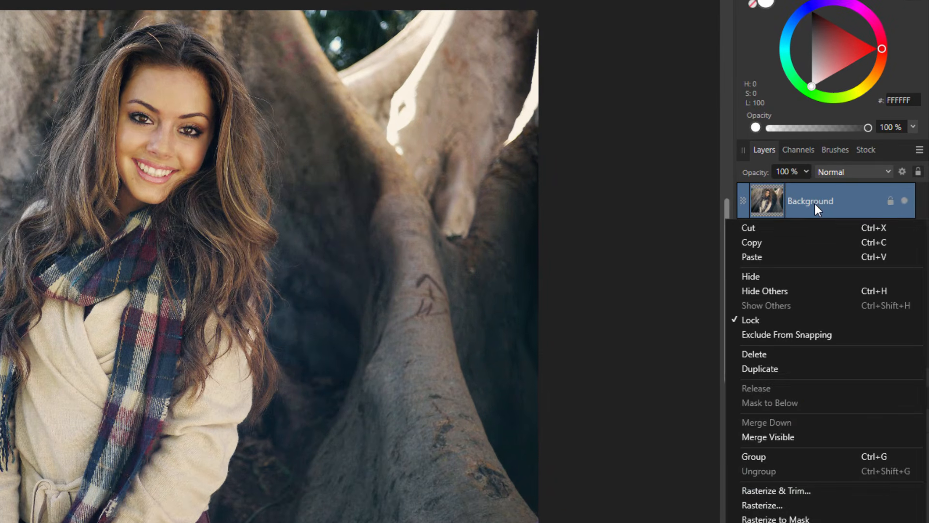
left_click(803, 366)
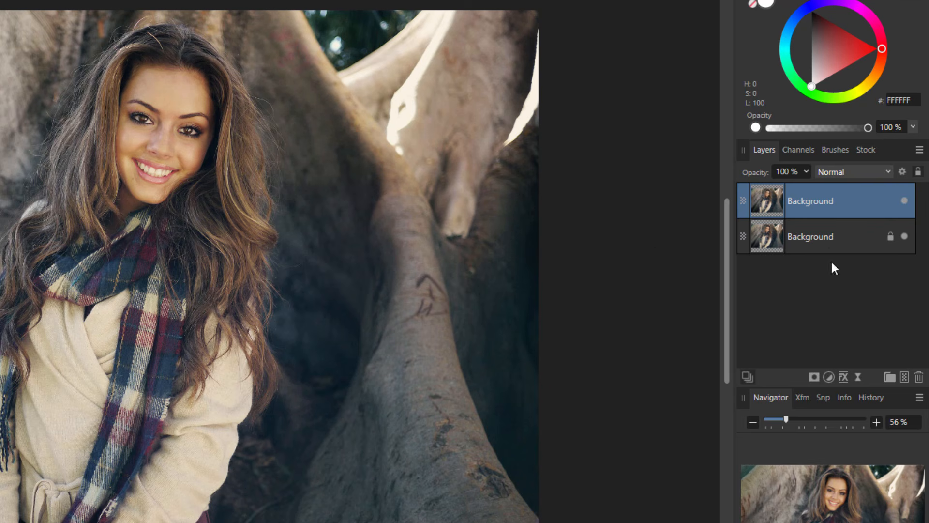
left_click(828, 377)
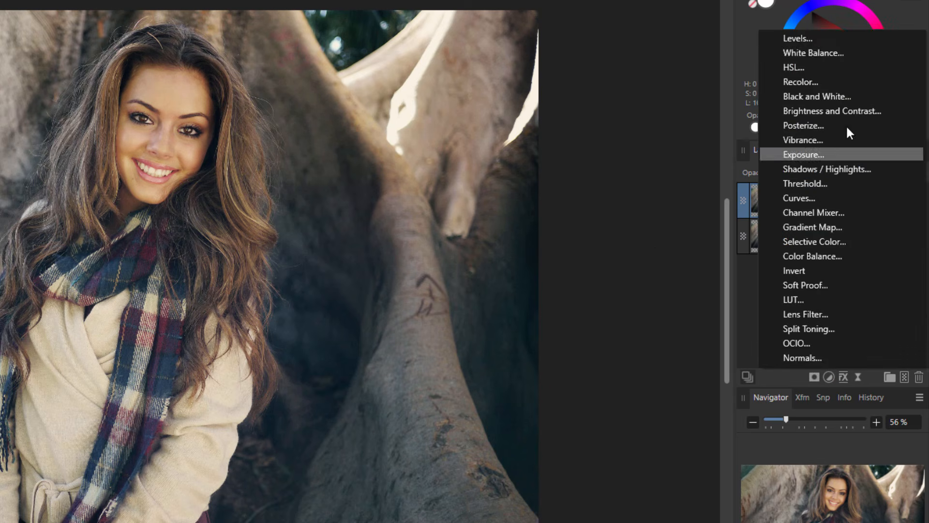
left_click(641, 338)
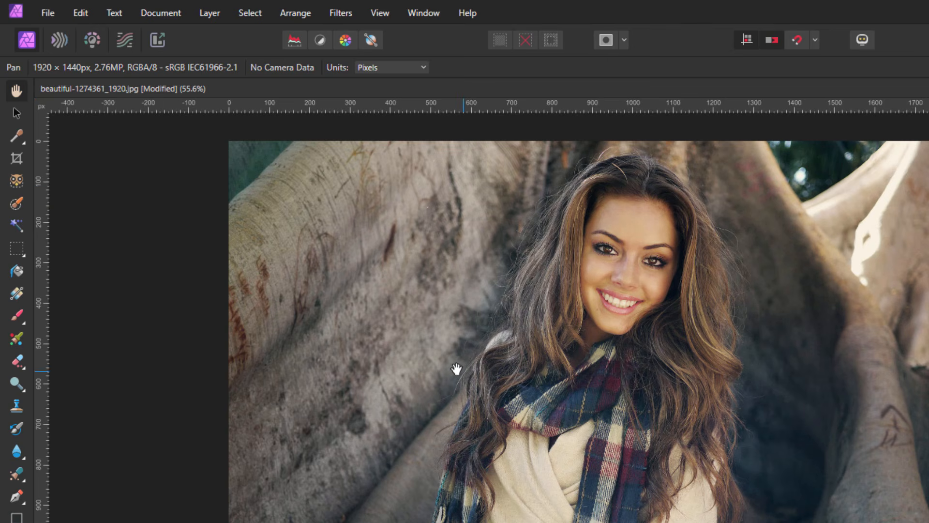
left_click(340, 12)
mouse_move(350, 26)
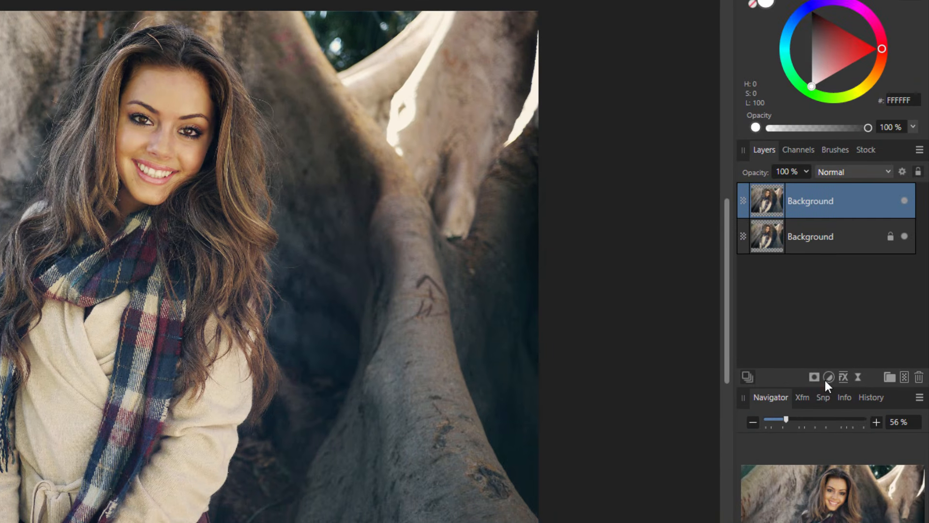
Add a Levels adjustment above the duplicated Background layer and attach it to that layer with Mask to Below.
left_click(831, 377)
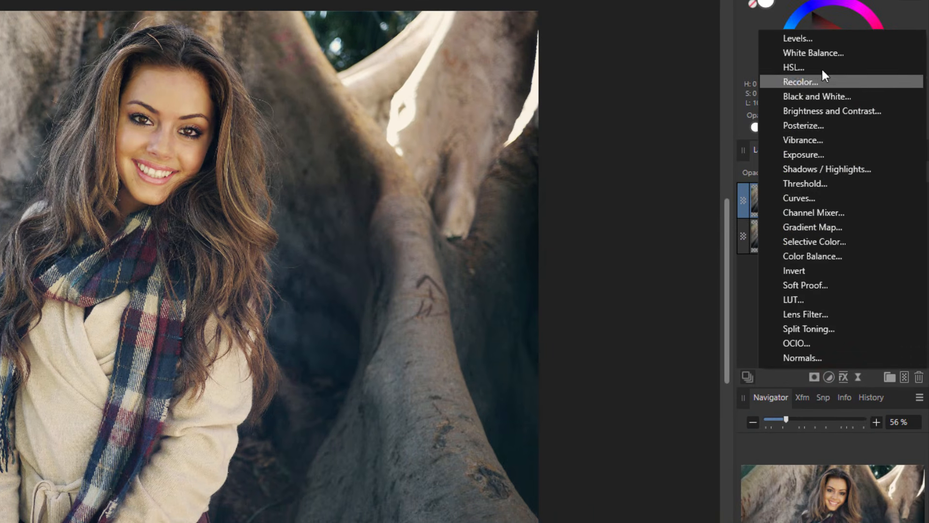
left_click(793, 38)
left_click(694, 266)
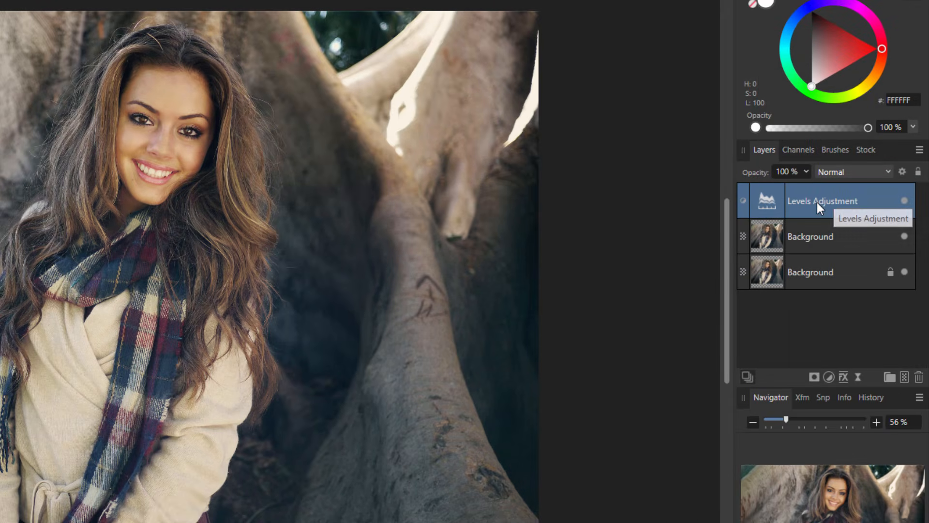
right_click(818, 208)
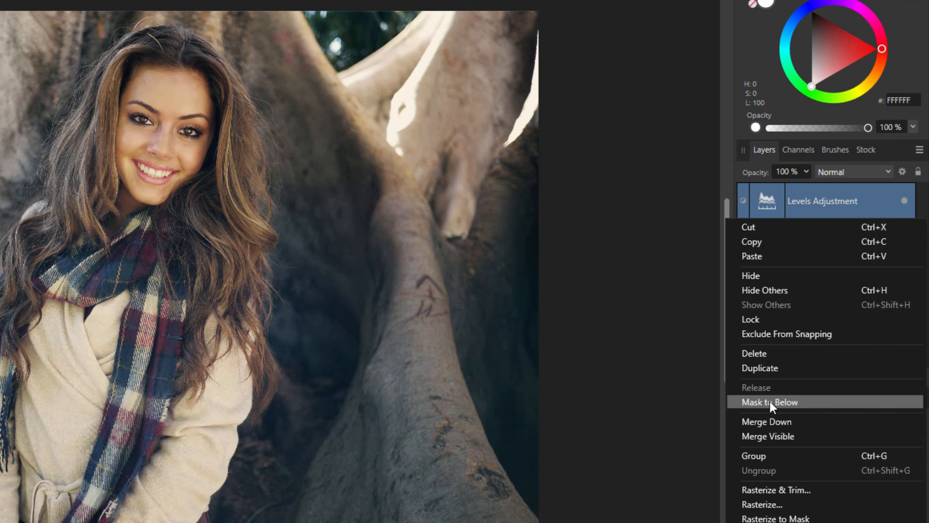
left_click(803, 402)
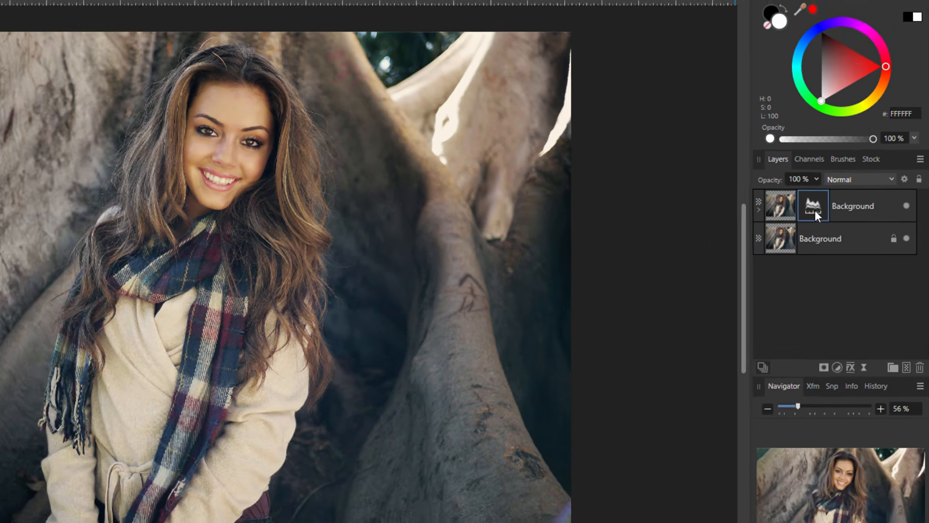